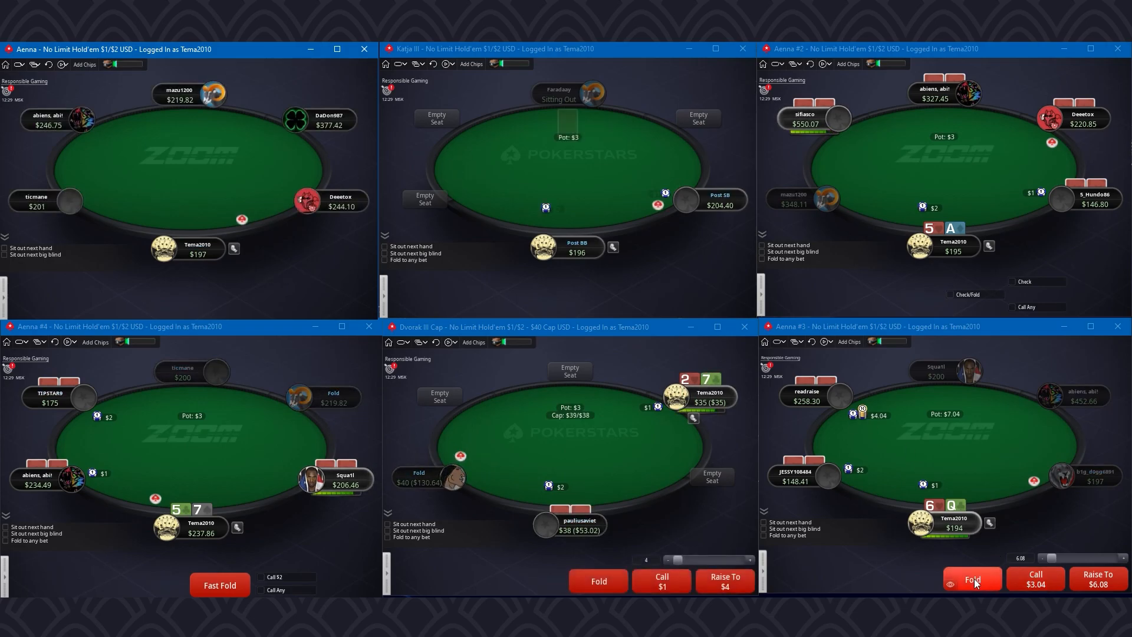
- Fold the 6-Q, 2-7 and 5-7 hands at the bottom tables and size a raise with A-5 top-right
left_click(974, 579)
left_click(602, 581)
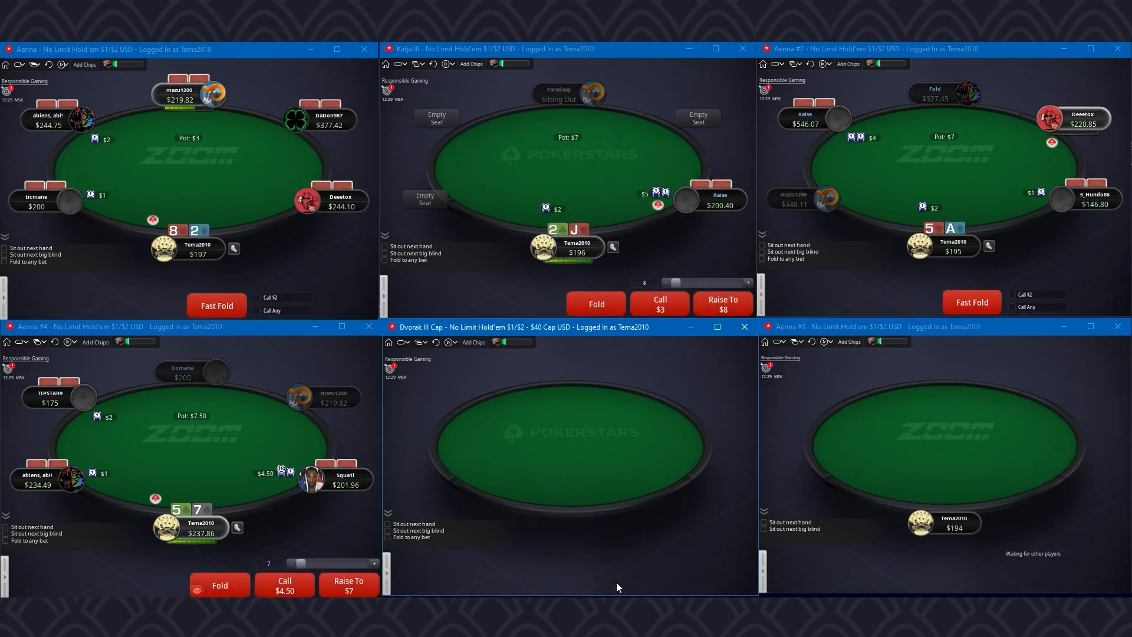
left_click(217, 583)
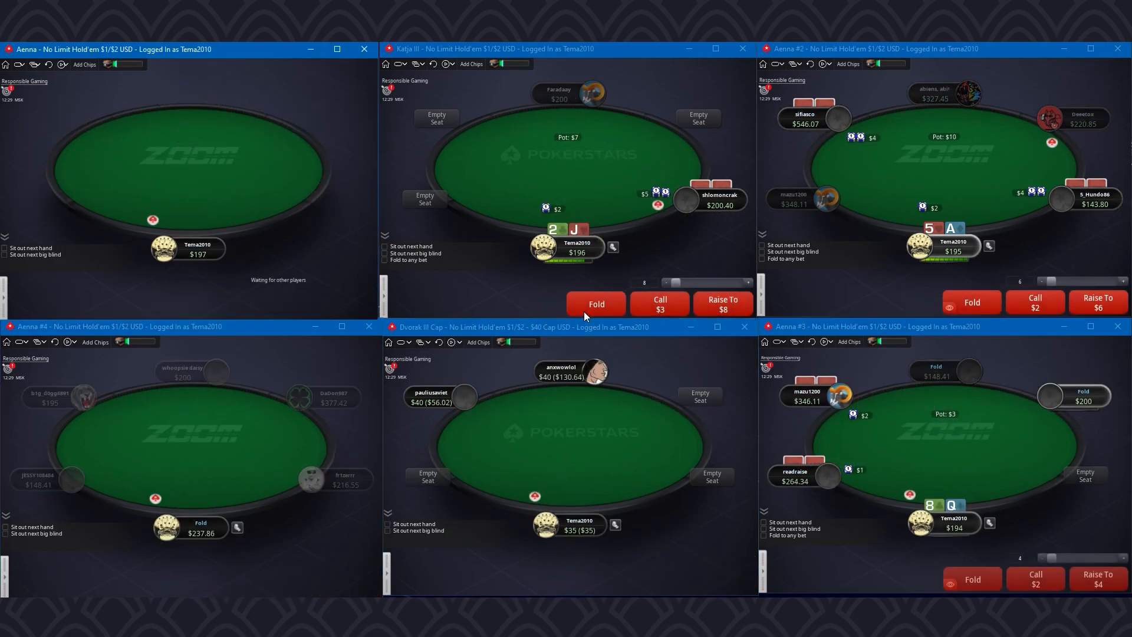
left_click_drag(1041, 282, 1053, 282)
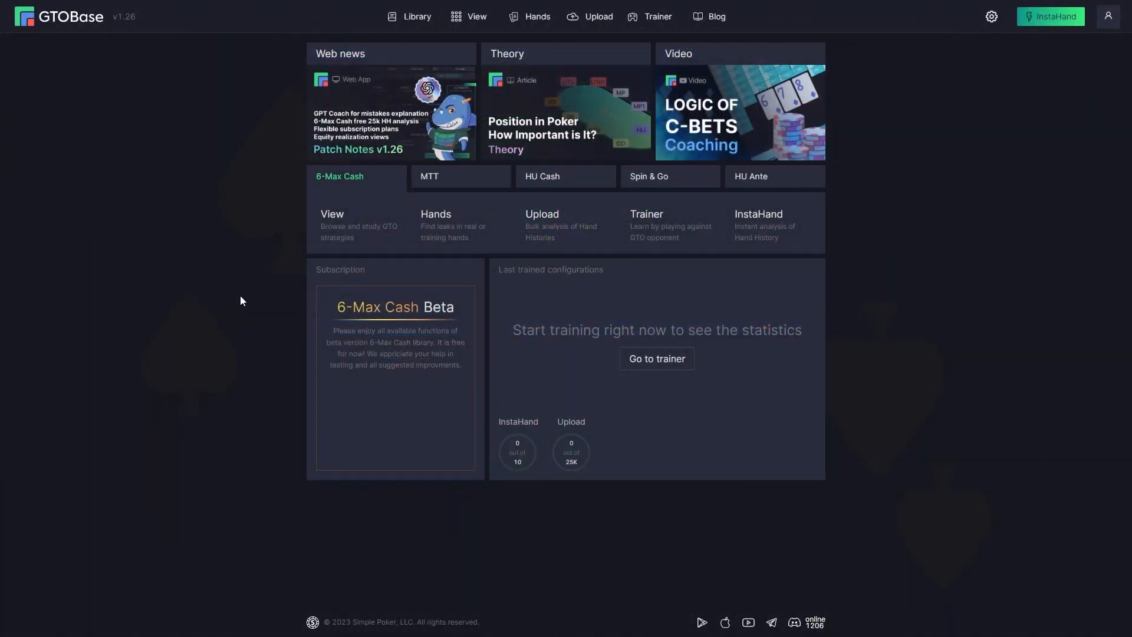
- Drag all five hand history .txt files from the desktop folder onto the GTOBase upload area
left_click(593, 17)
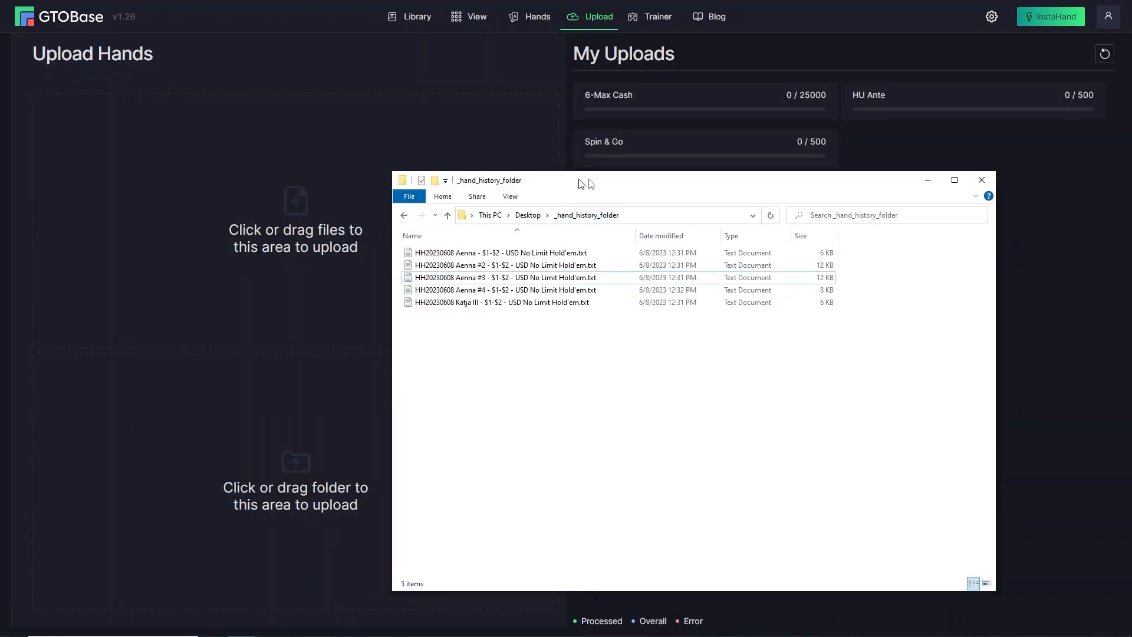
left_click_drag(571, 182, 713, 180)
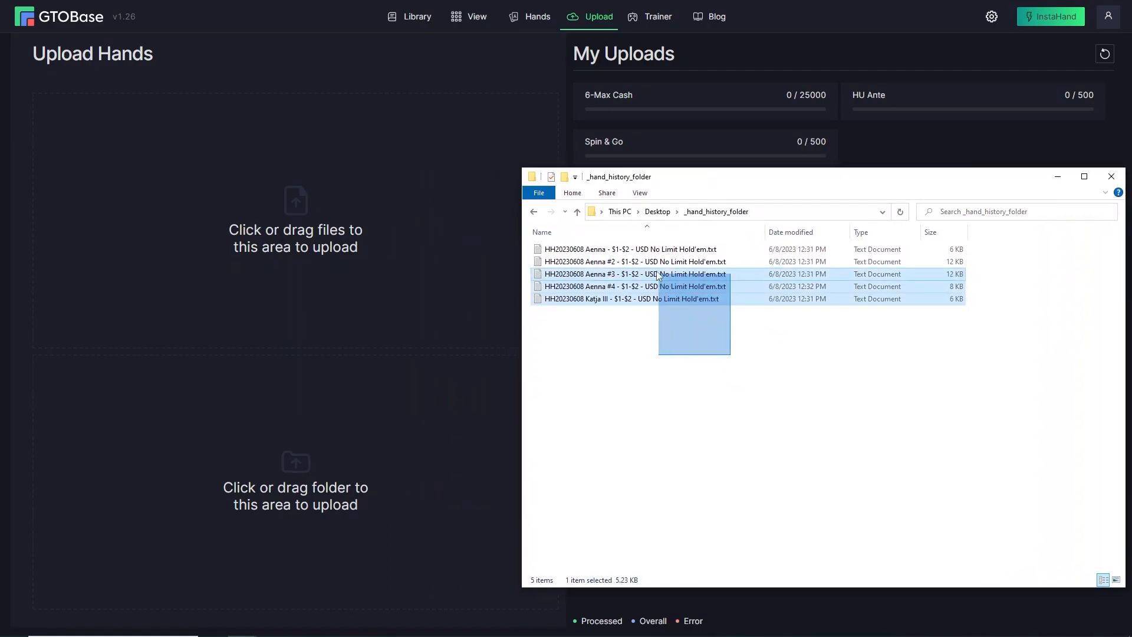
mouse_move(730, 360)
left_mouse_down()
mouse_move(642, 247)
mouse_move(571, 265)
mouse_move(217, 225)
left_mouse_up()
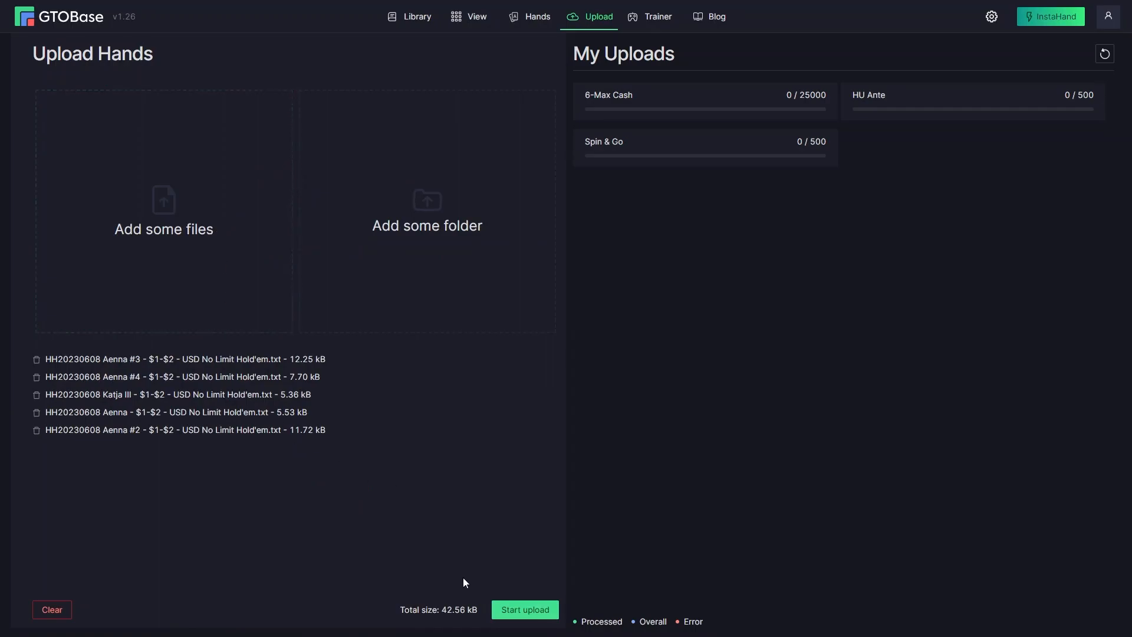
- Start the upload so the five files are uploaded and parsed into a 34-hand NL500 batch
left_click(528, 612)
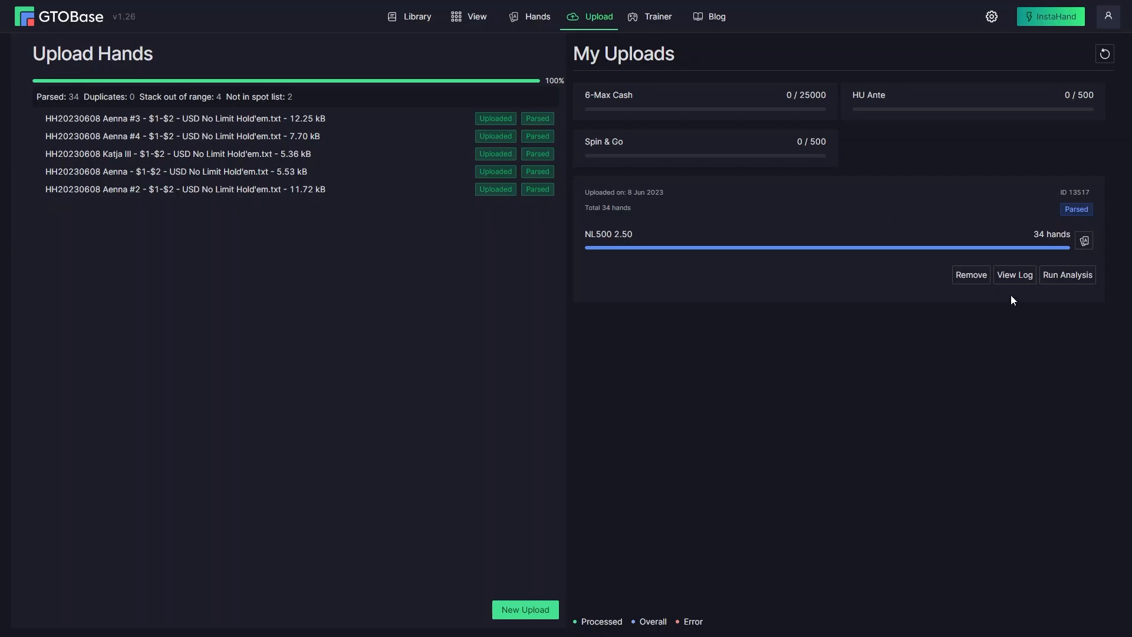
- Review and dismiss the per-file parsing log, then run GTO analysis on the 34-hand upload
left_click(1015, 275)
scroll(633, 273, "down", 2)
scroll(633, 274, "up", 2)
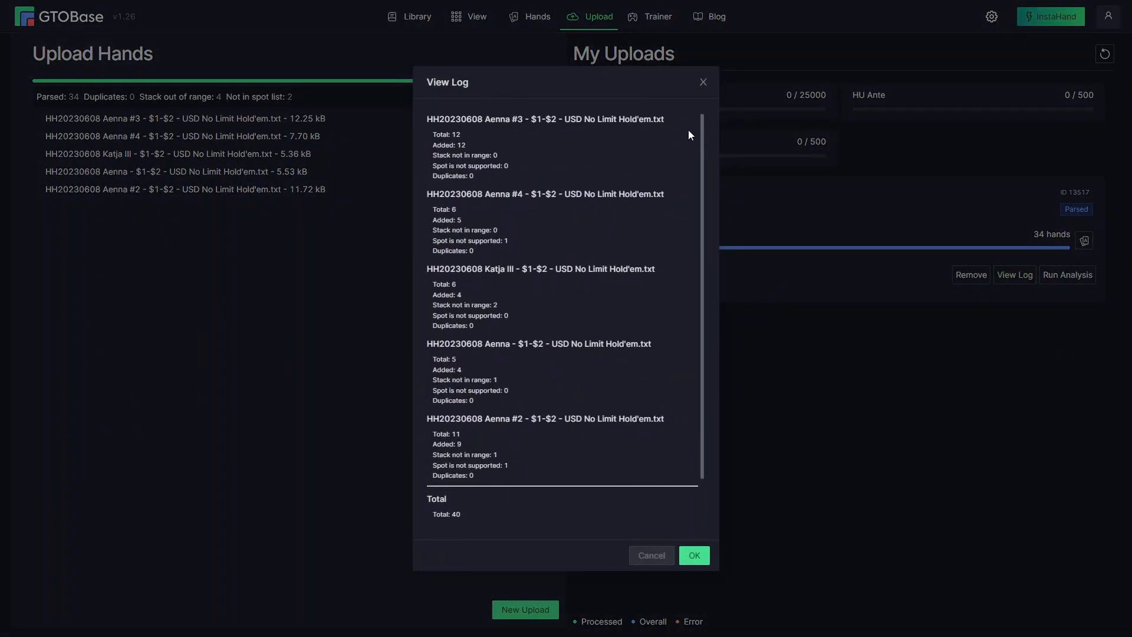
left_click(706, 85)
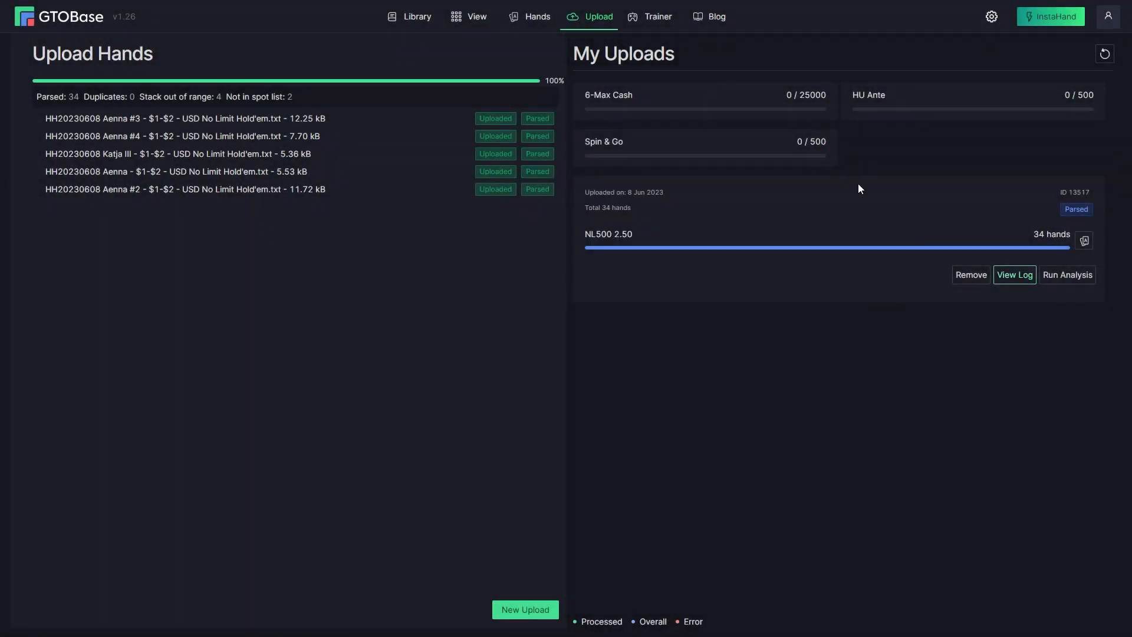
left_click(1068, 274)
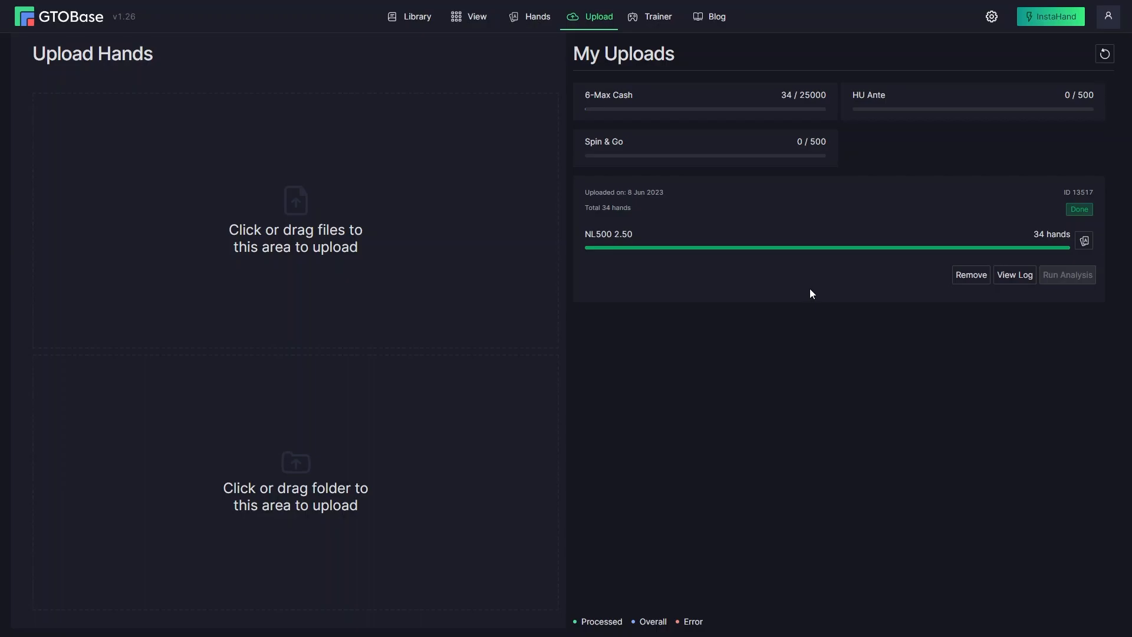
- View the analyzed upload's hand list for job 13517 with positions, boards, actions and EV
left_click(1085, 244)
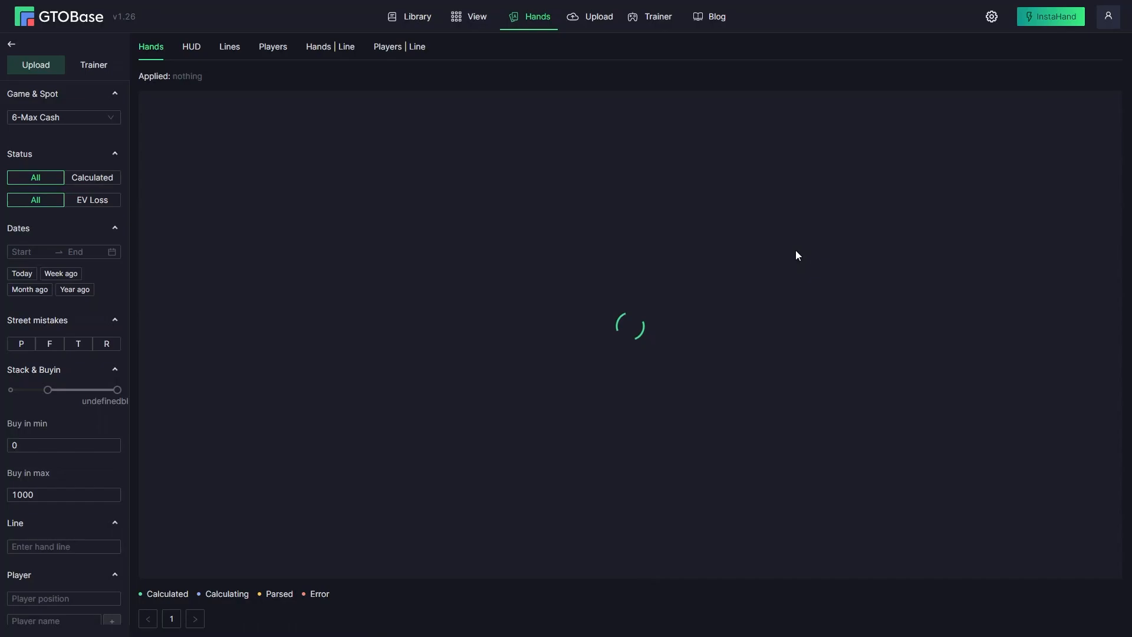
scroll(796, 257, "down", 3)
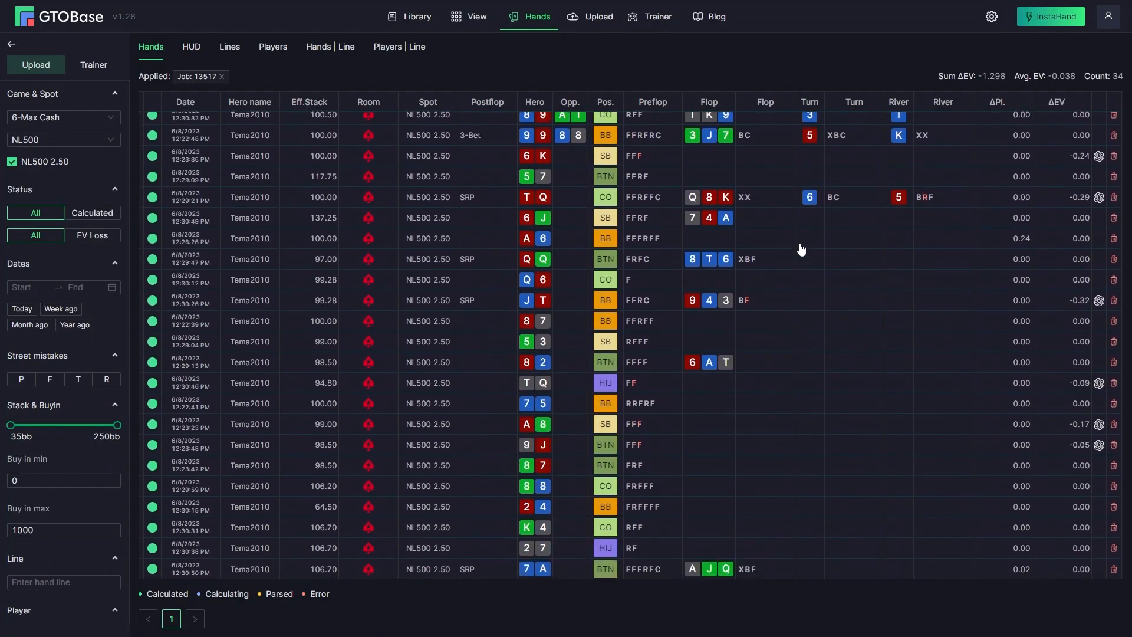
scroll(801, 249, "down", 3)
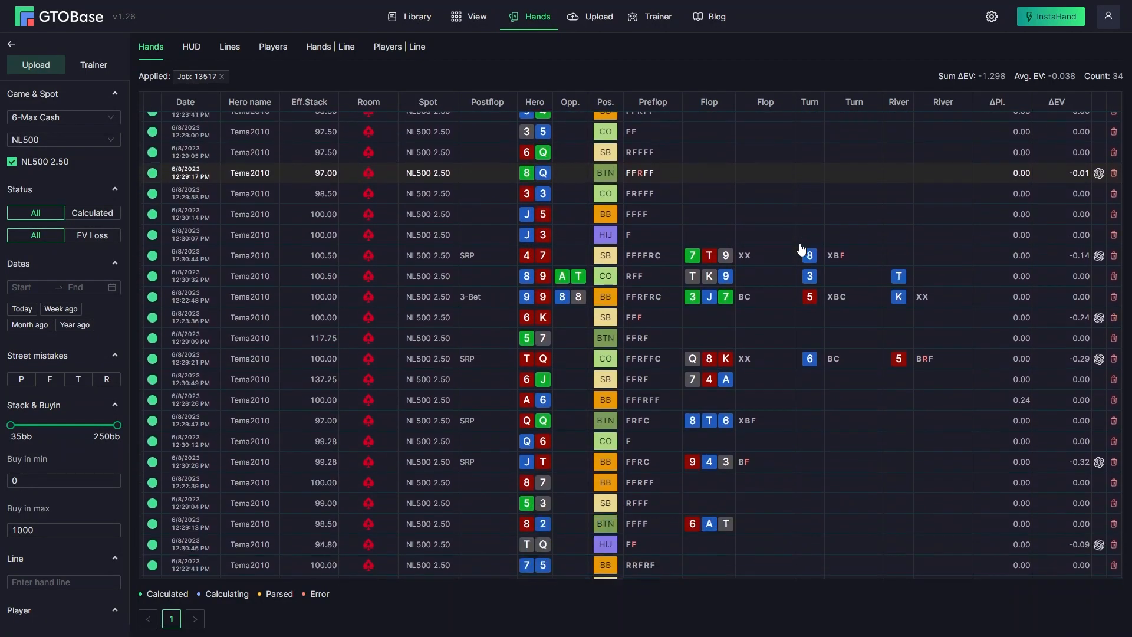
scroll(800, 249, "up", 4)
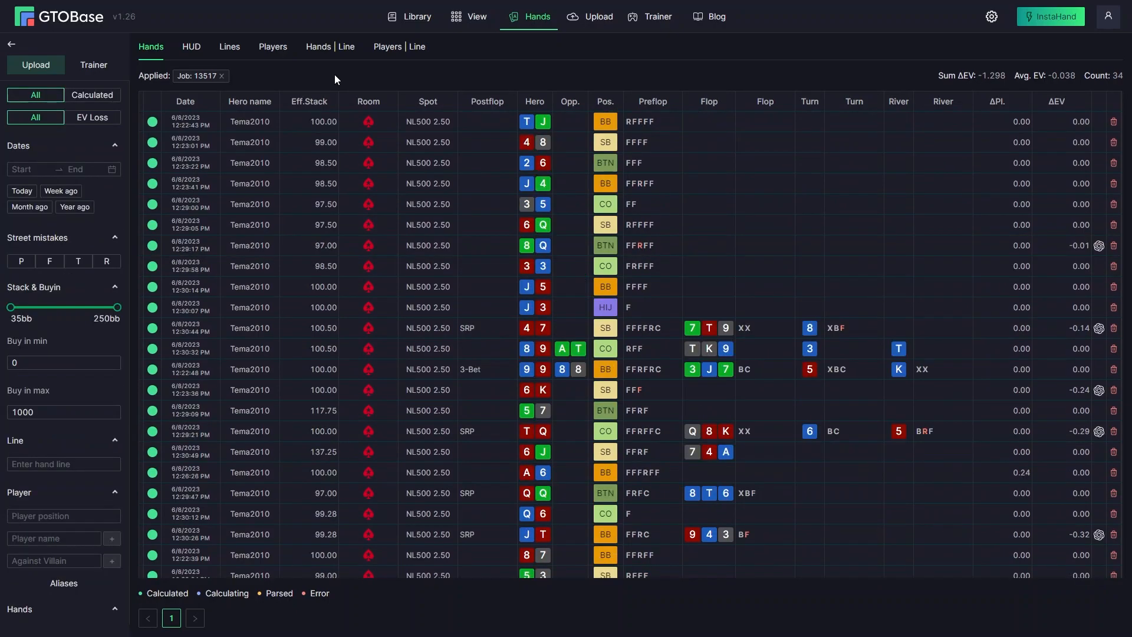
scroll(447, 302, "down", 4)
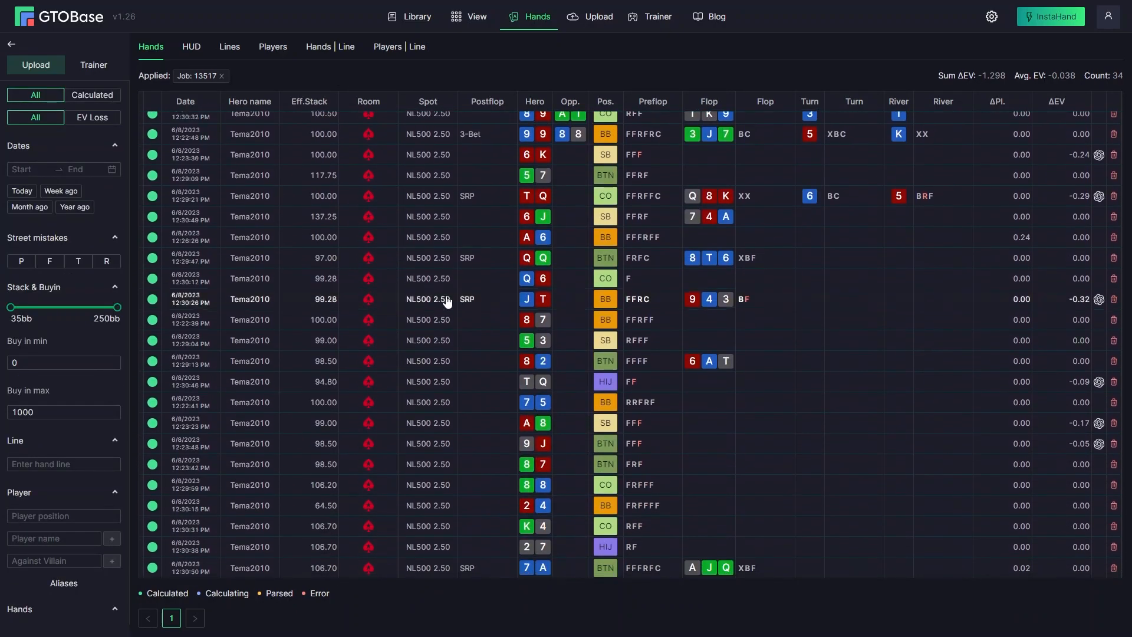
scroll(446, 301, "up", 4)
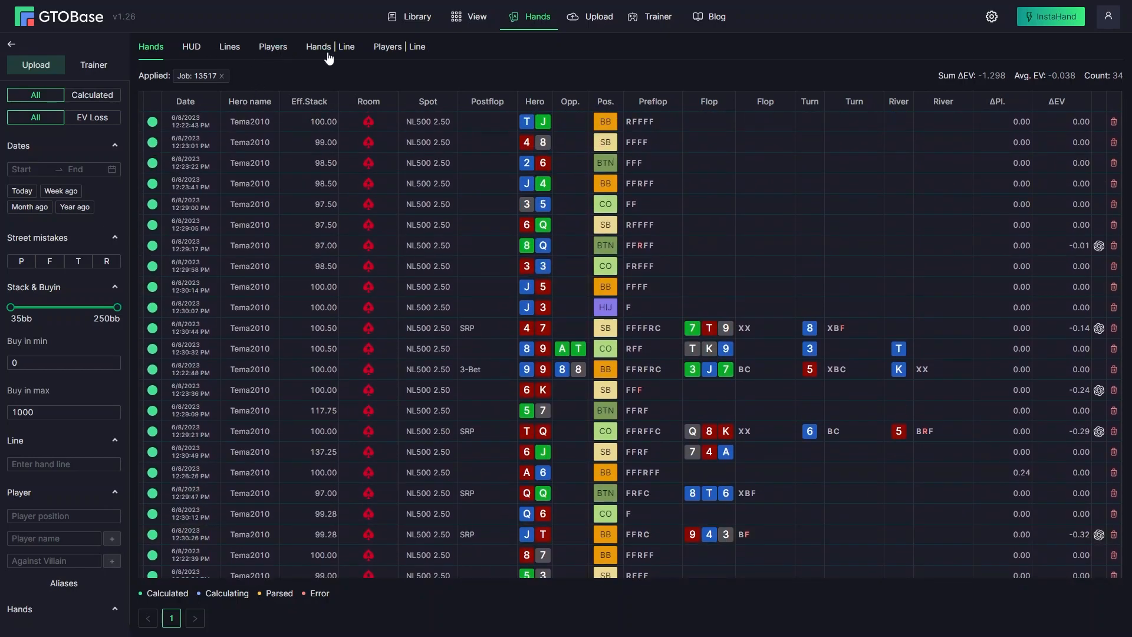
scroll(63, 295, "up", 3)
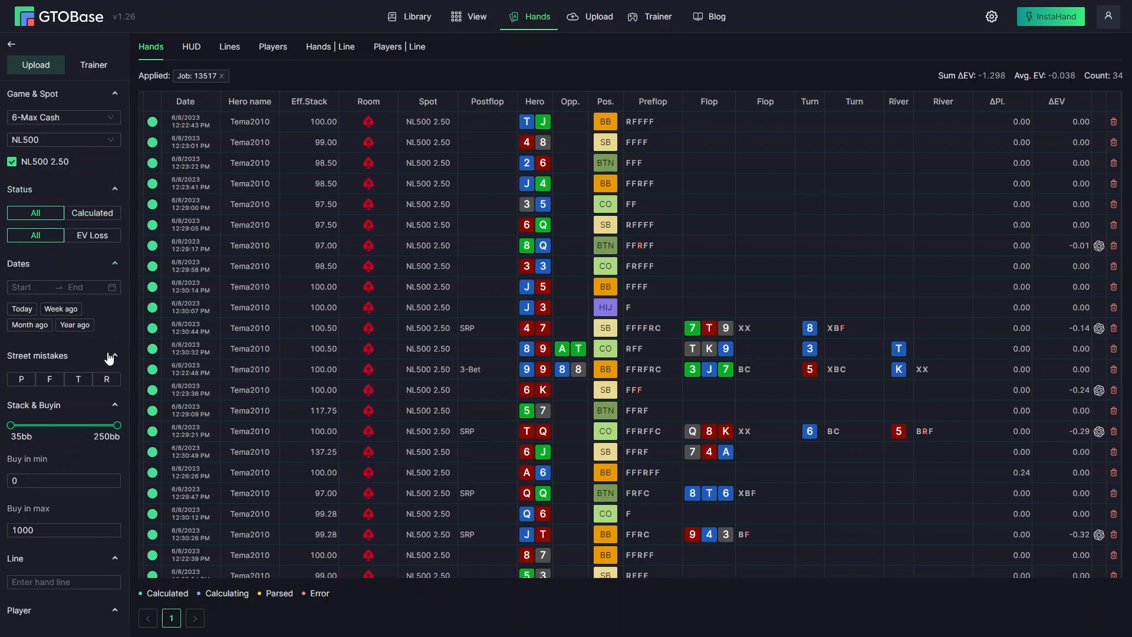
scroll(106, 354, "down", 5)
scroll(110, 358, "up", 5)
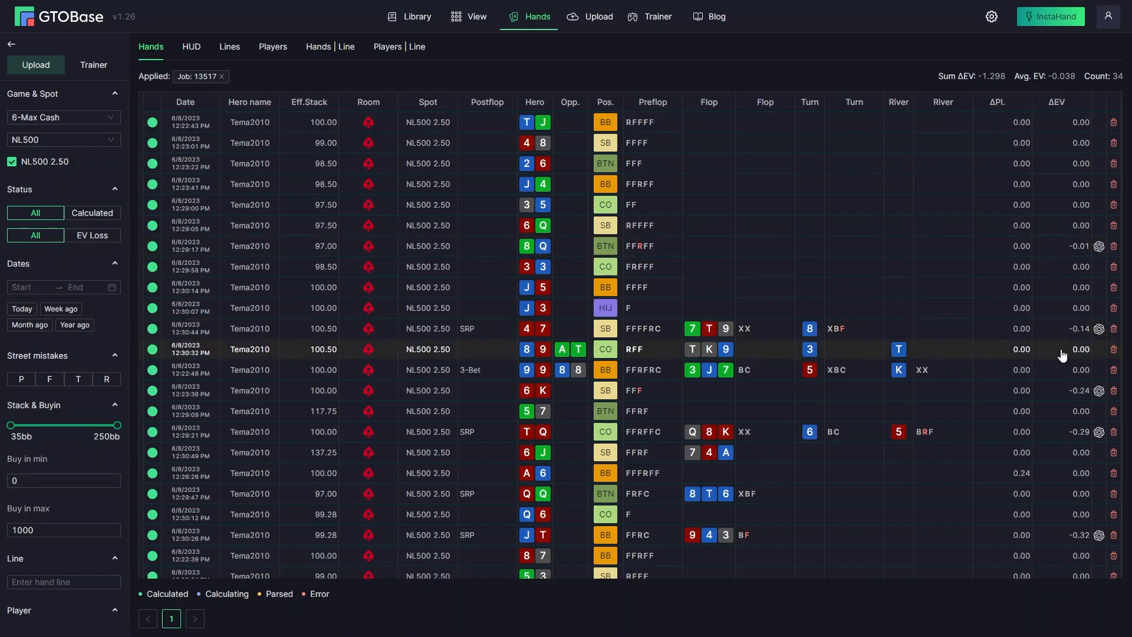
- Show the result details for the 12:30:44 hand
left_click(955, 333)
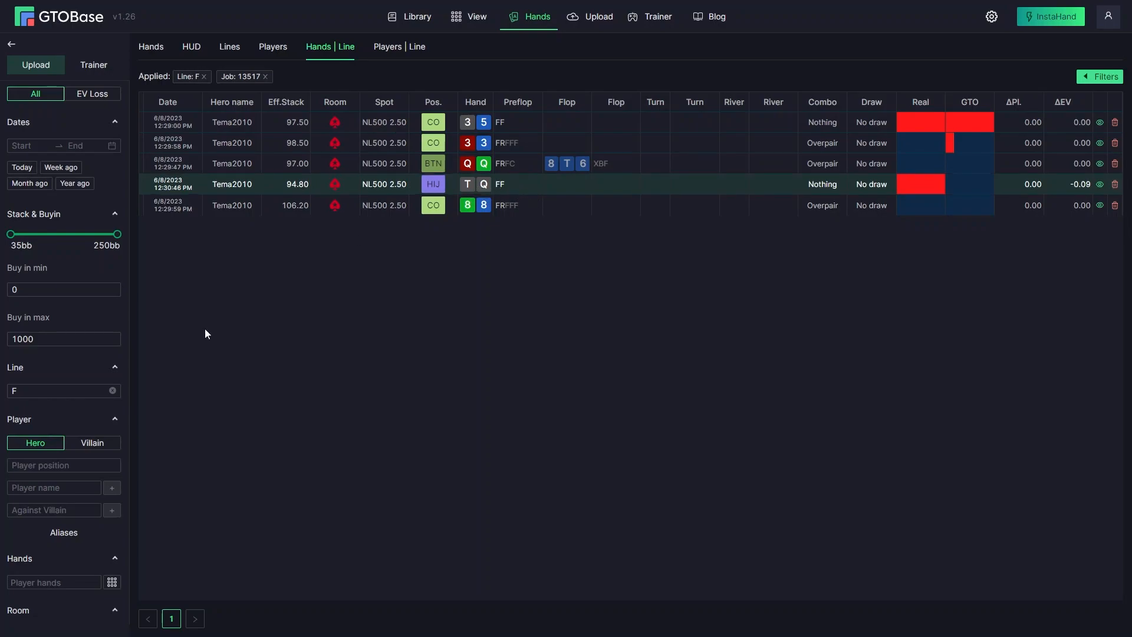
- Filter the job's hands to those where hero held an Overpair via the combo breakdown filters
left_click(39, 392)
left_click(1101, 79)
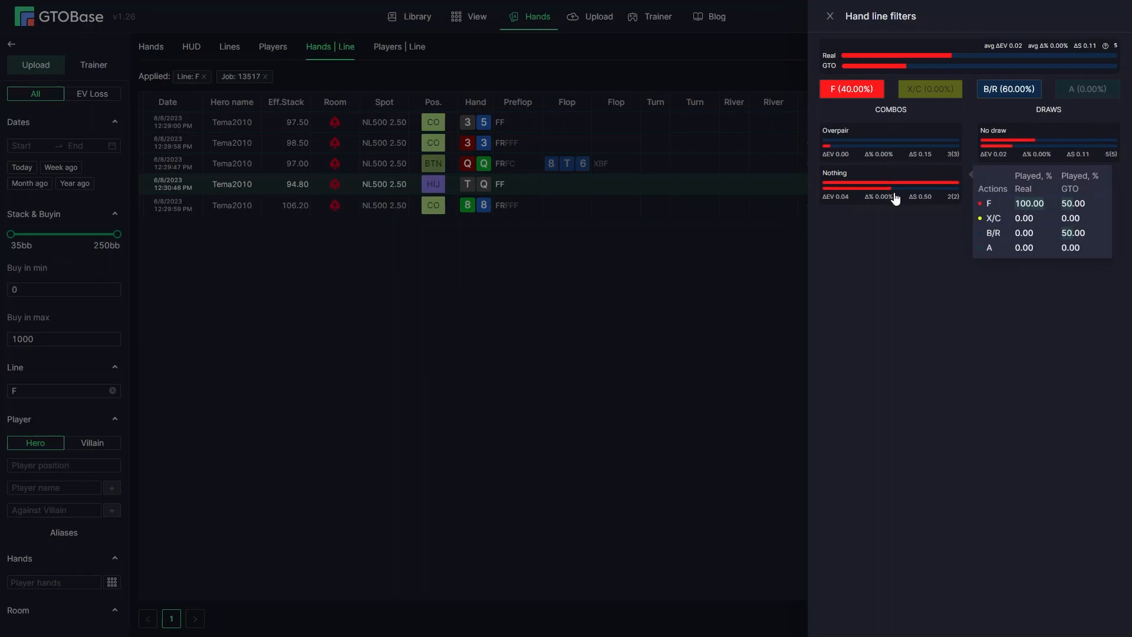
left_click(875, 152)
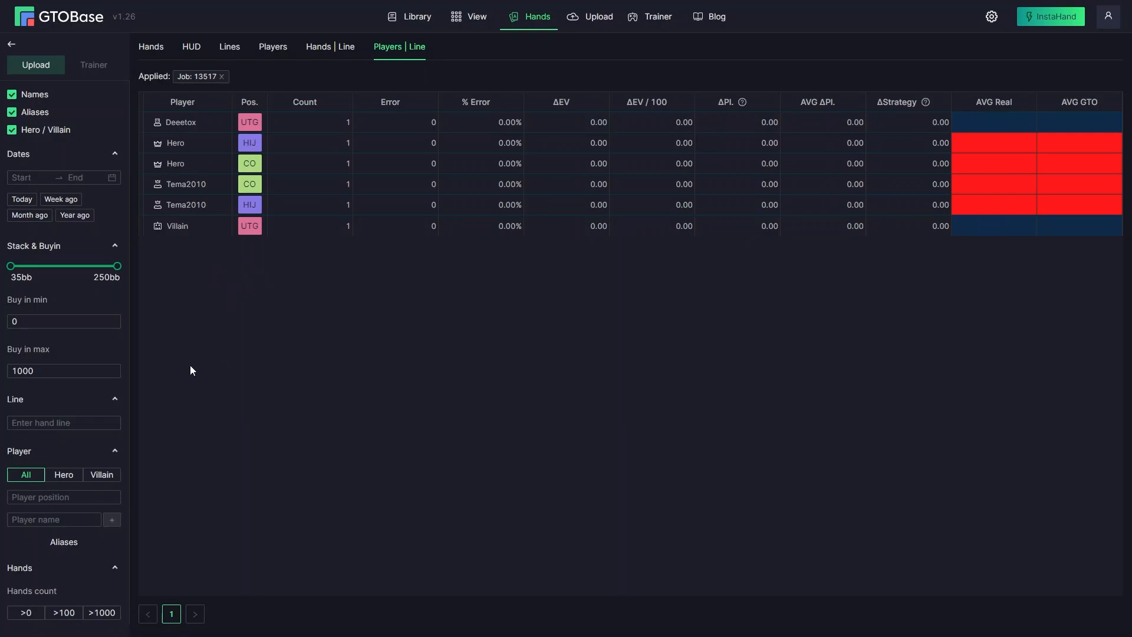
- Begin entering F in the hand line filter field
left_click(29, 425)
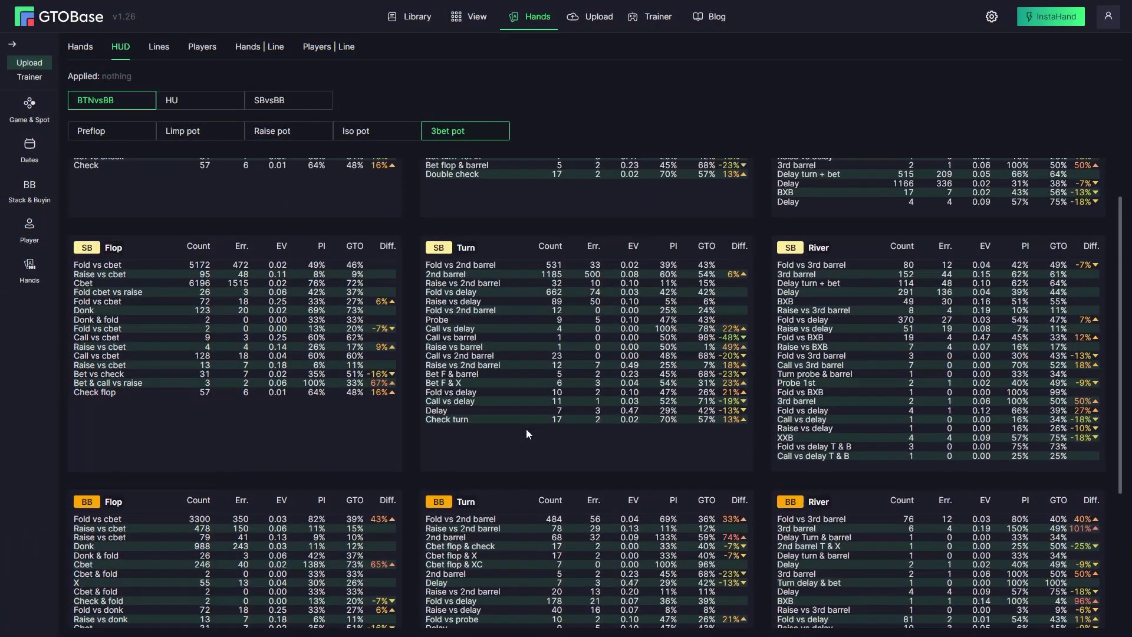
scroll(527, 429, "up", 2)
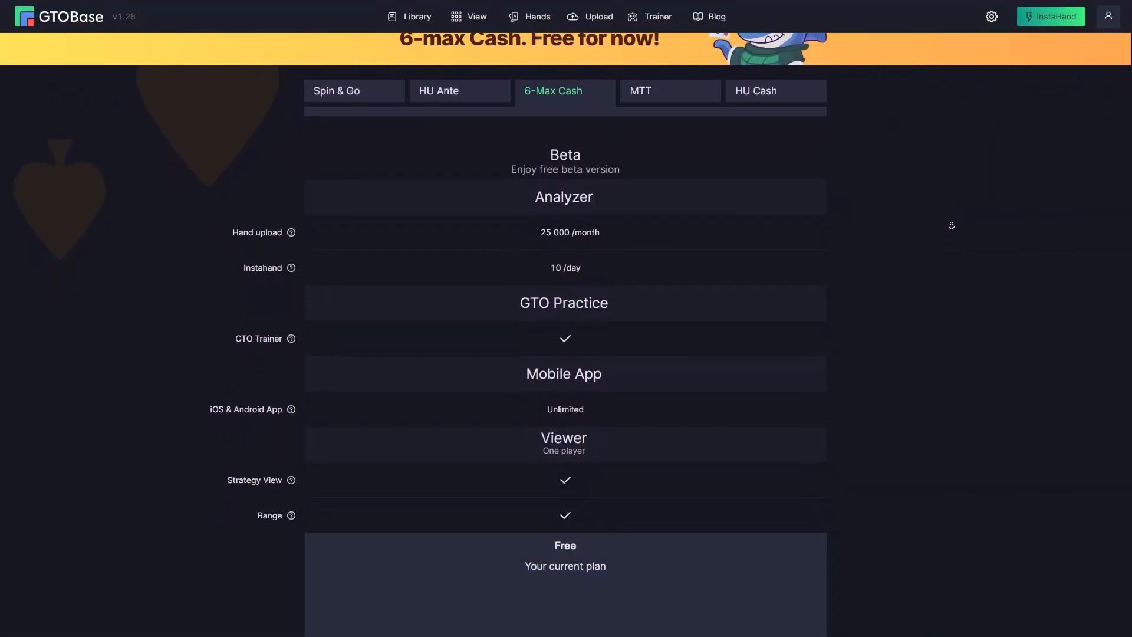
scroll(952, 226, "down", 5)
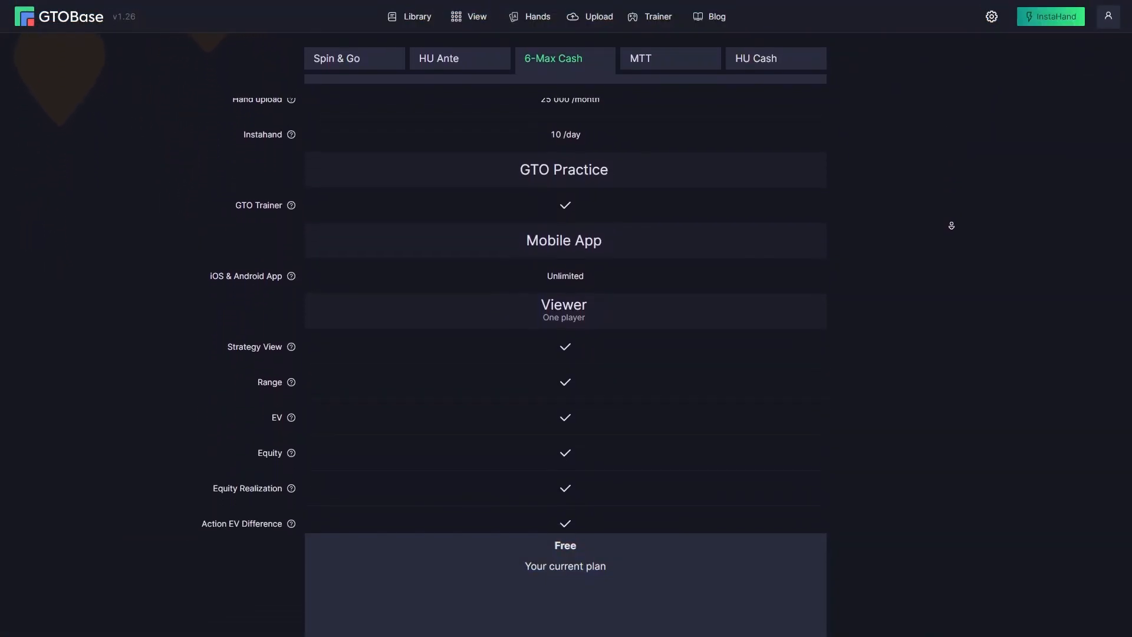
scroll(951, 226, "down", 2)
scroll(952, 229, "down", 2)
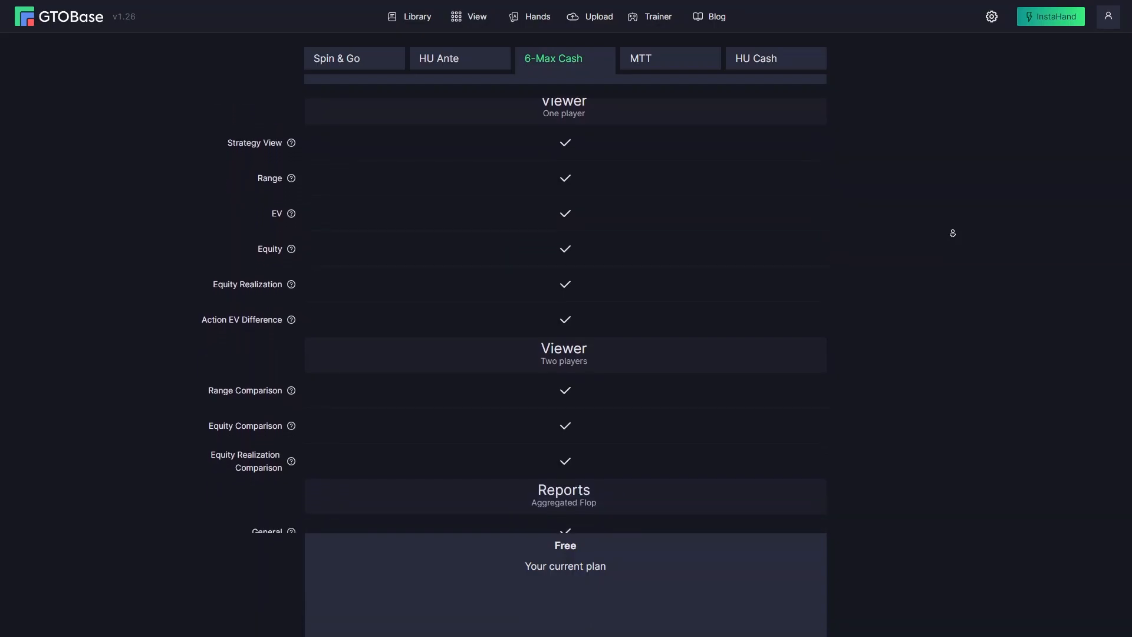
scroll(952, 233, "down", 2)
scroll(952, 233, "down", 2)
scroll(952, 233, "down", 2)
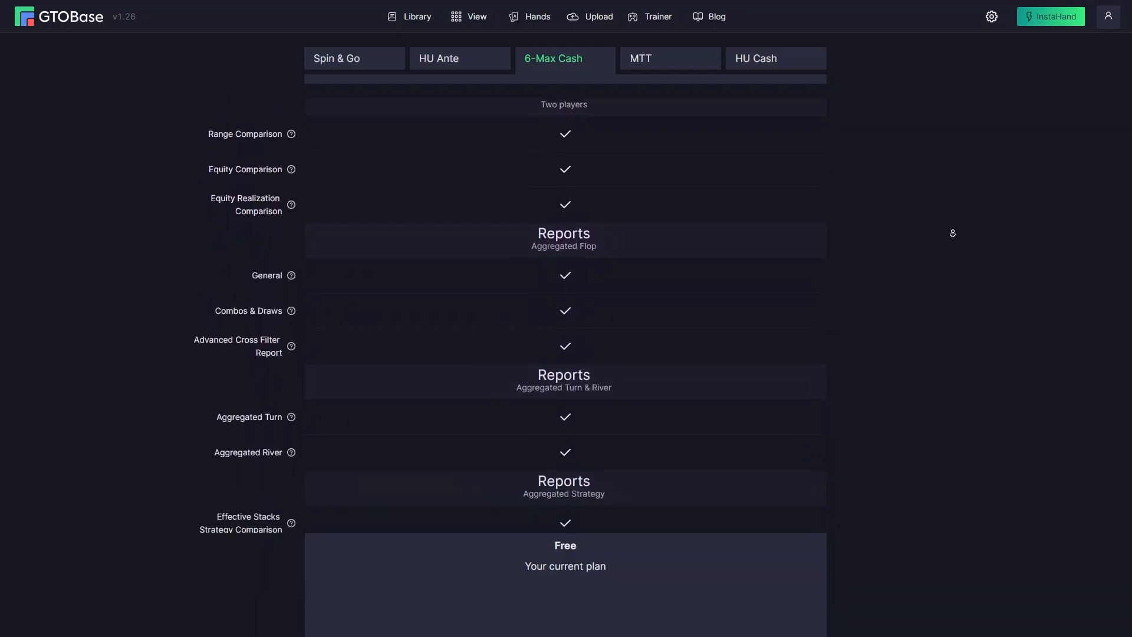
scroll(952, 232, "down", 2)
scroll(952, 233, "down", 2)
scroll(952, 233, "down", 2)
scroll(952, 233, "down", 2)
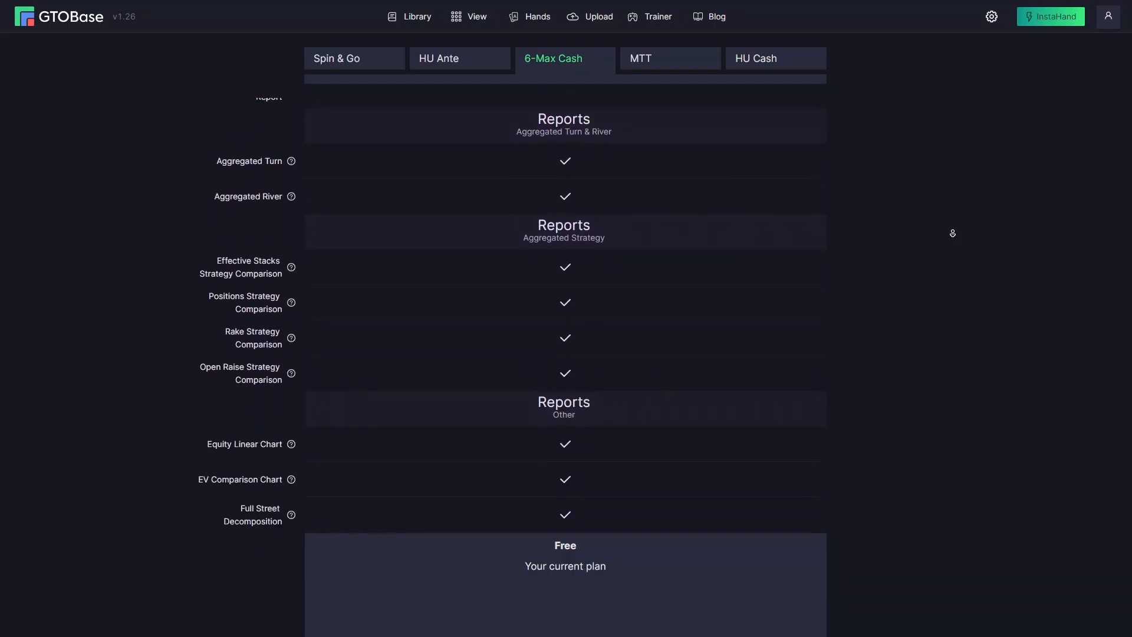
scroll(952, 232, "down", 3)
scroll(952, 233, "down", 3)
scroll(952, 233, "down", 3)
scroll(955, 250, "down", 3)
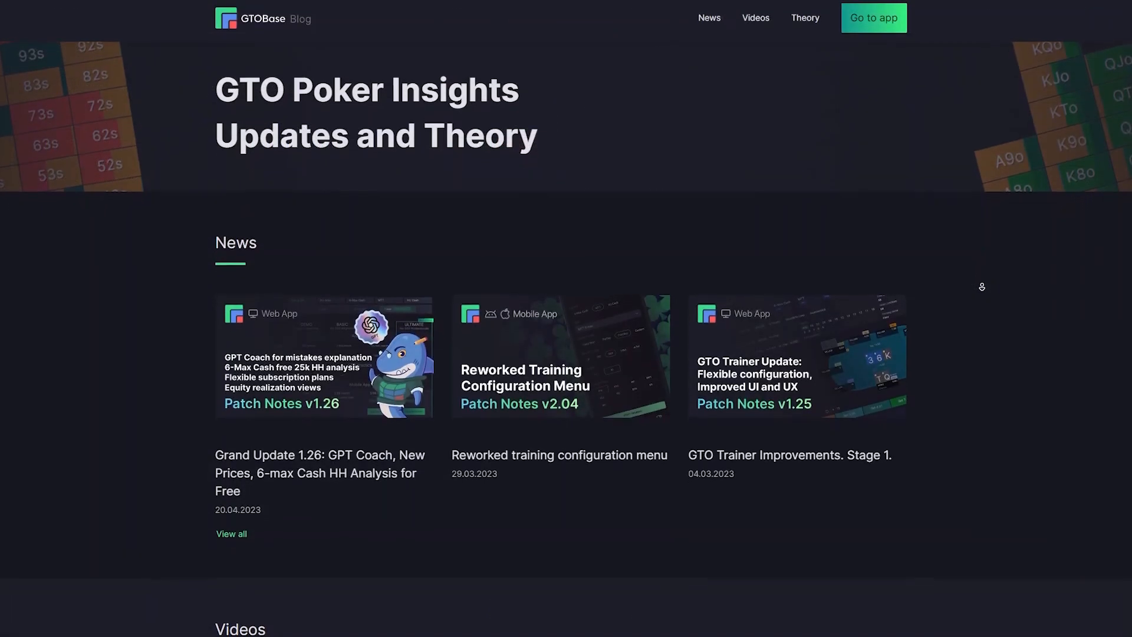
scroll(981, 292, "down", 4)
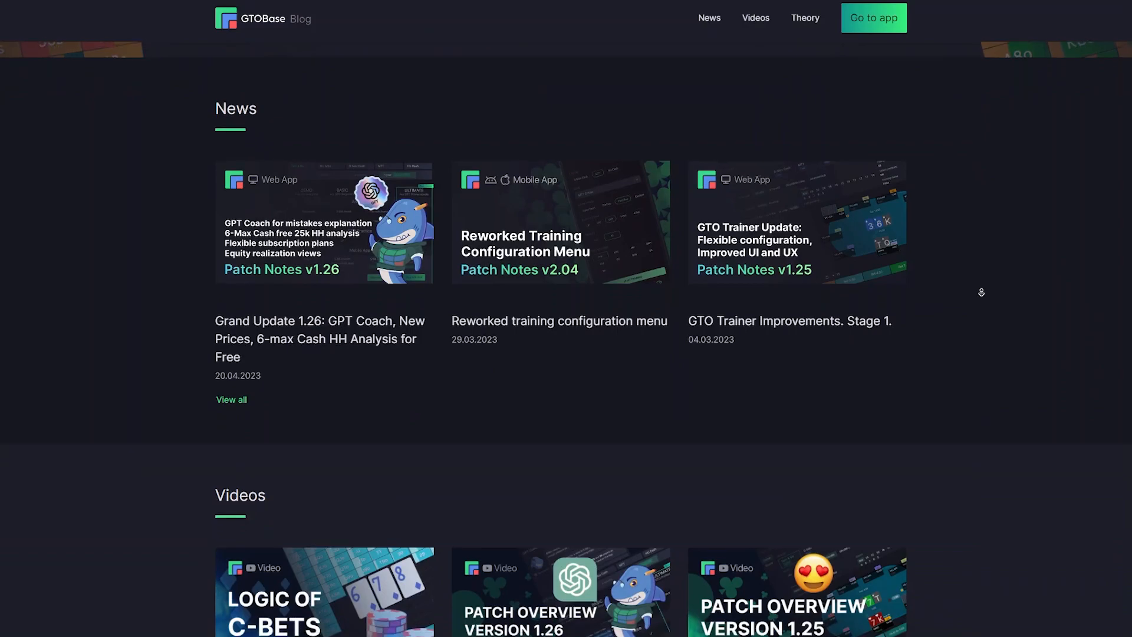
scroll(981, 292, "down", 4)
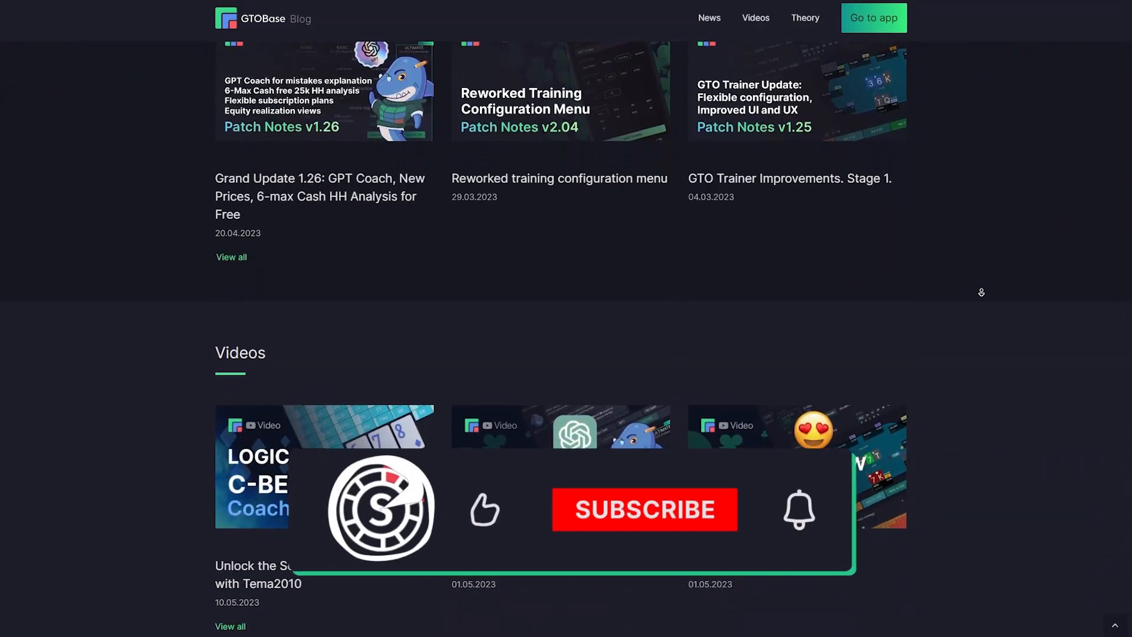
scroll(981, 293, "down", 4)
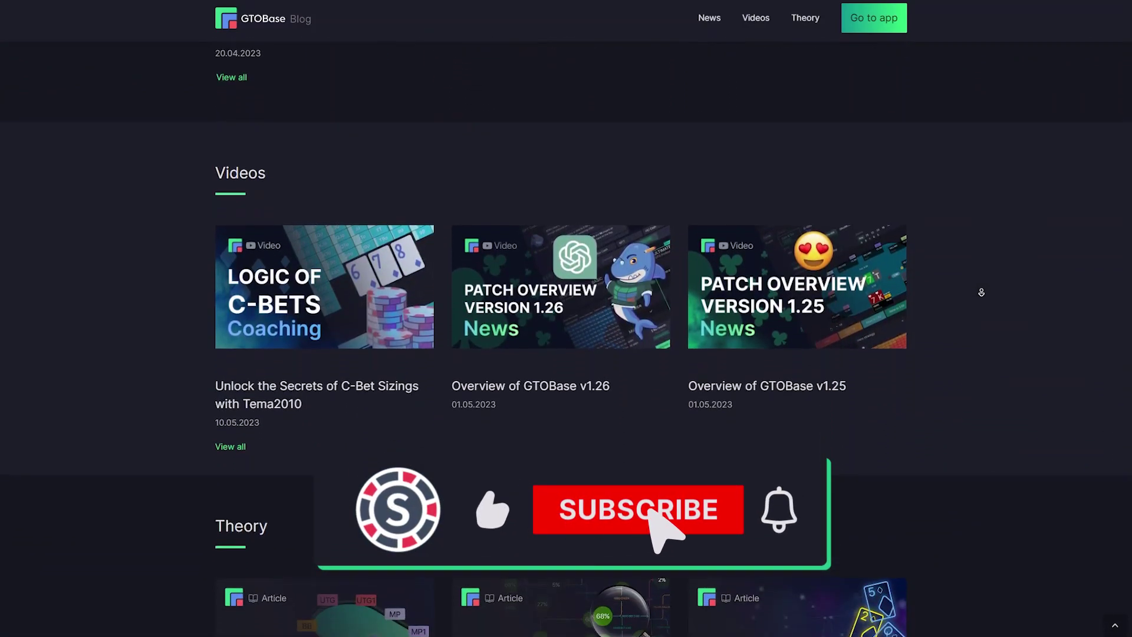
scroll(981, 292, "down", 4)
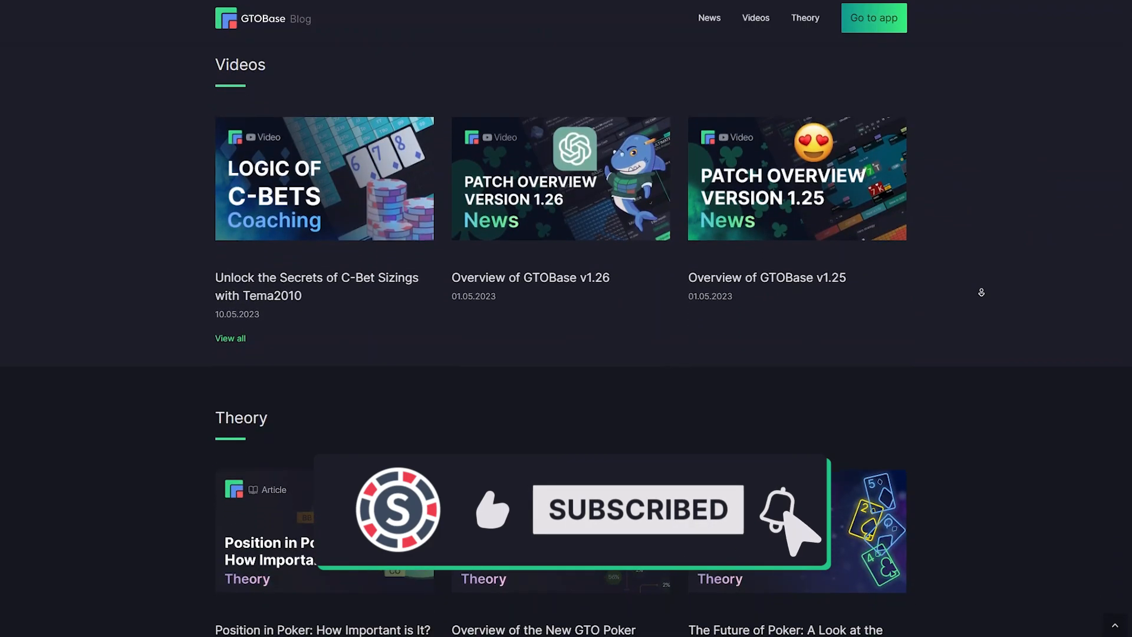
scroll(981, 293, "down", 4)
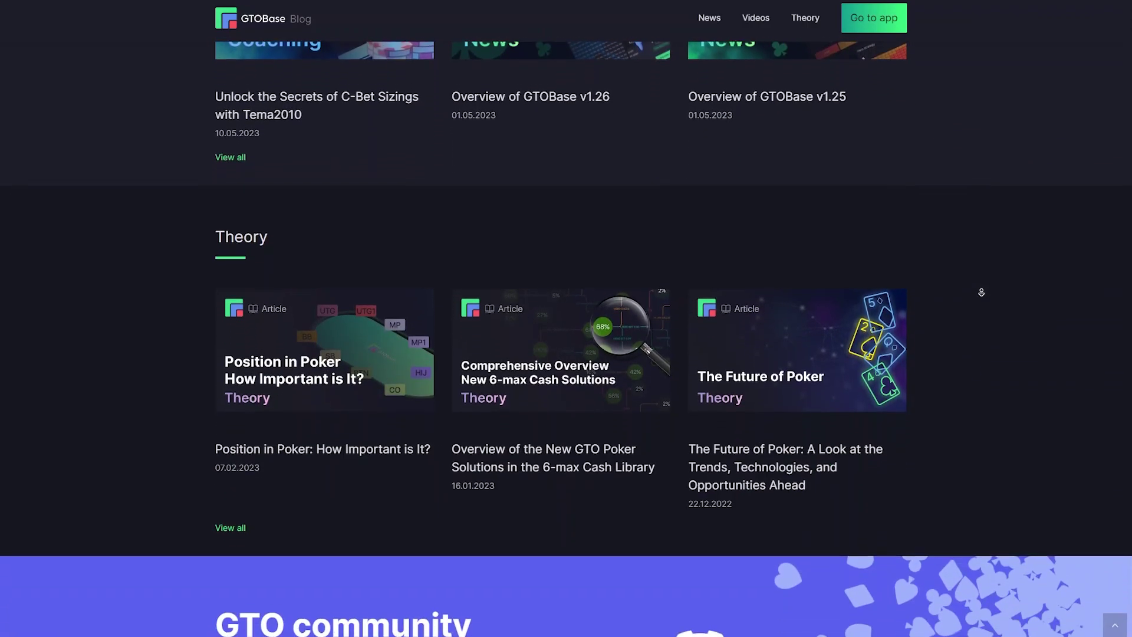
scroll(981, 293, "down", 4)
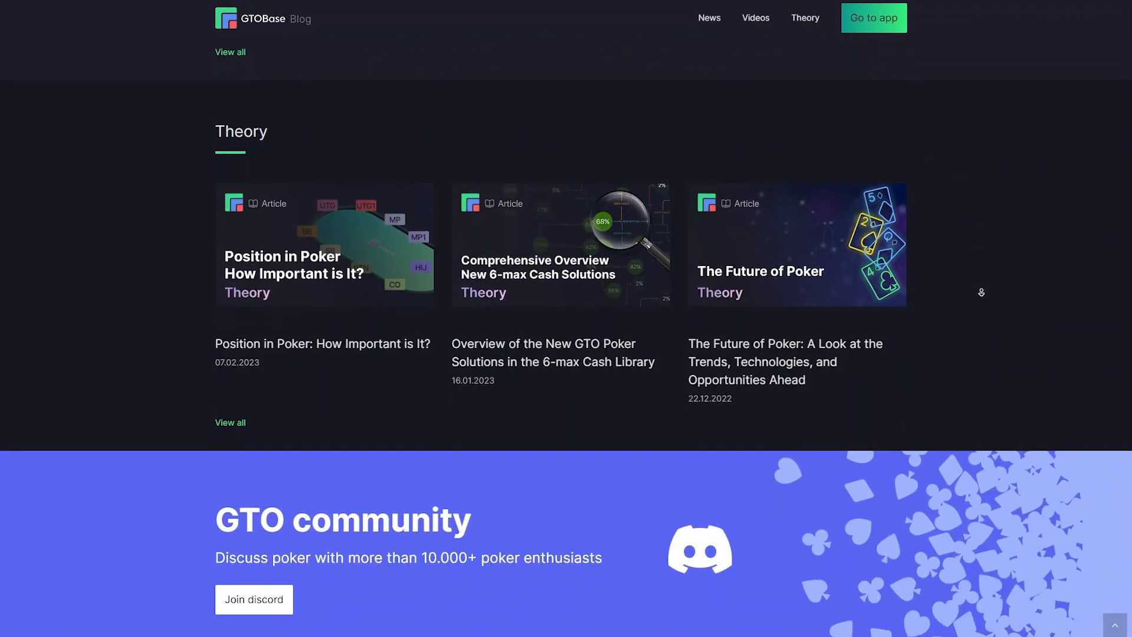